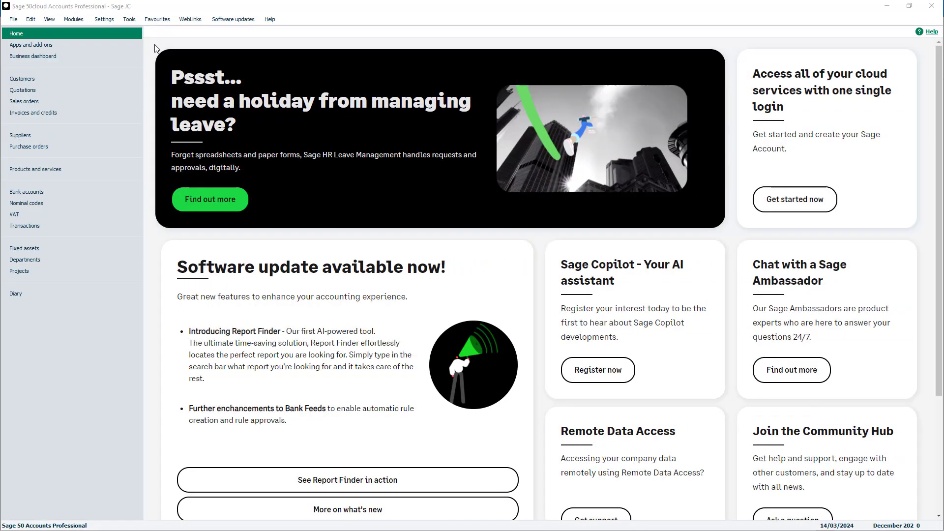
Open Product Defaults from Settings and list the Stock Item, Non-Stock and Service Item types.
{"action": "left_click", "coordinate": [104, 19]}
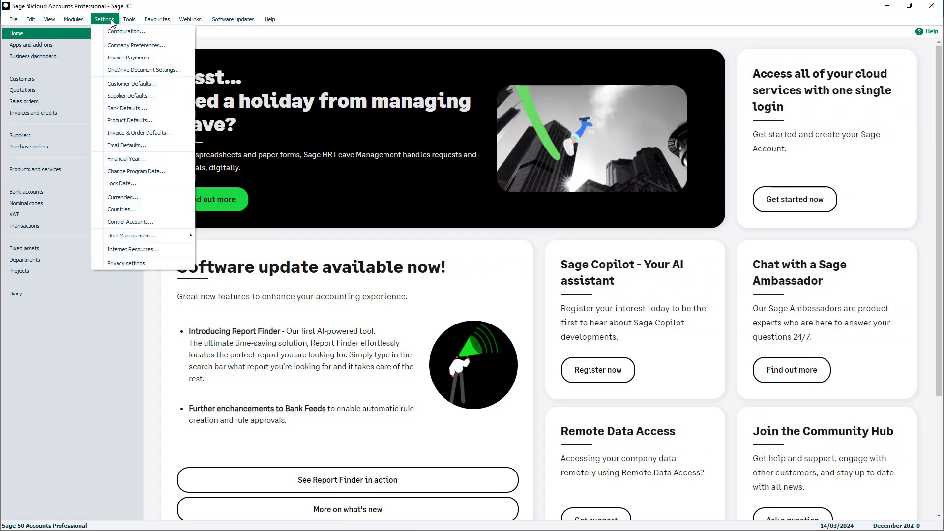
{"action": "left_click", "coordinate": [114, 121]}
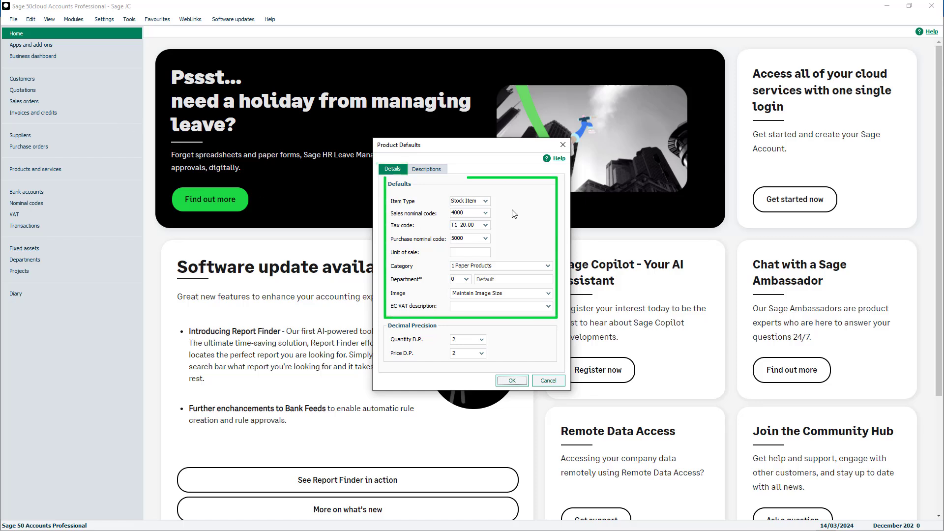
{"action": "left_click", "coordinate": [486, 201]}
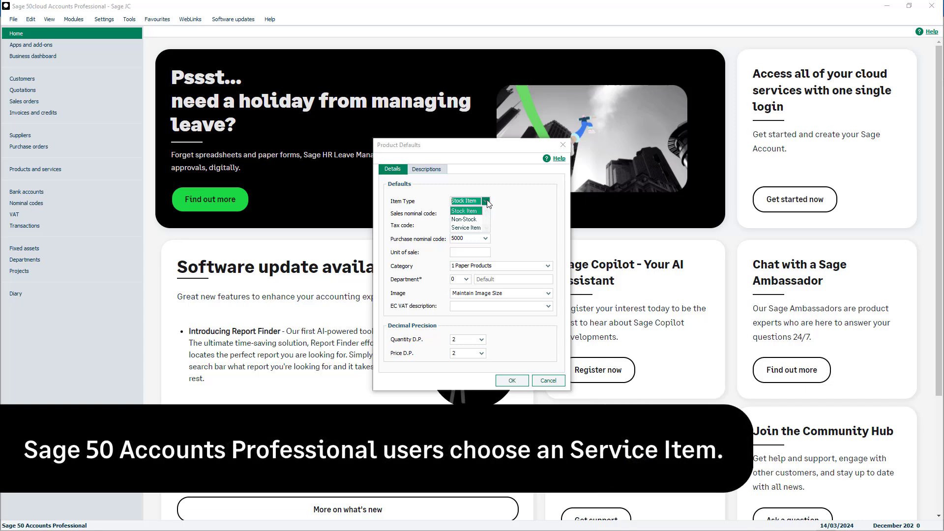
Keep Stock Item as item type and choose 4000 Sales Type A as the sales nominal code.
{"action": "left_click", "coordinate": [488, 203]}
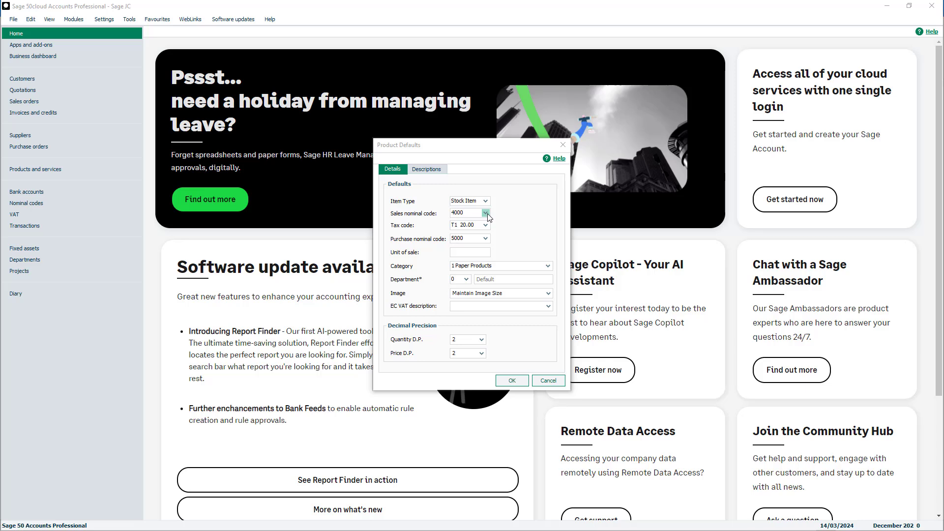
{"action": "left_click", "coordinate": [487, 213]}
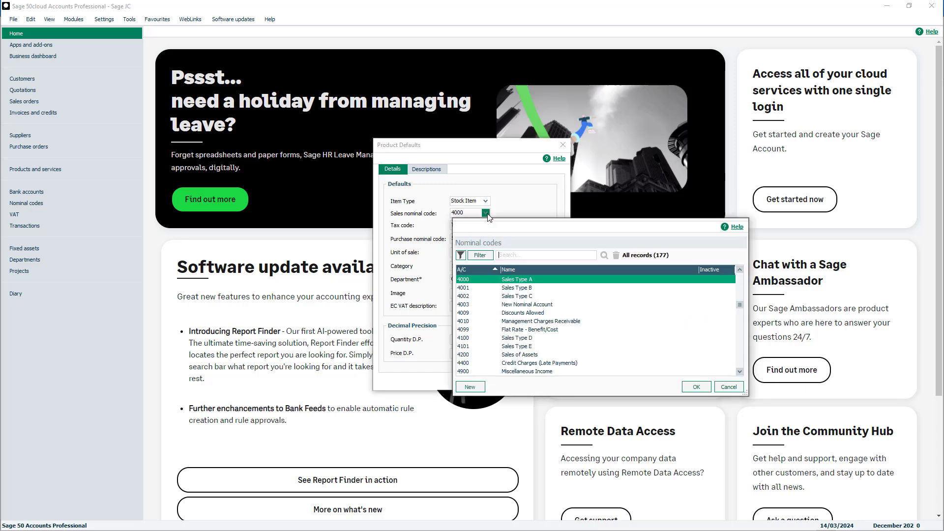
{"action": "left_click", "coordinate": [696, 387]}
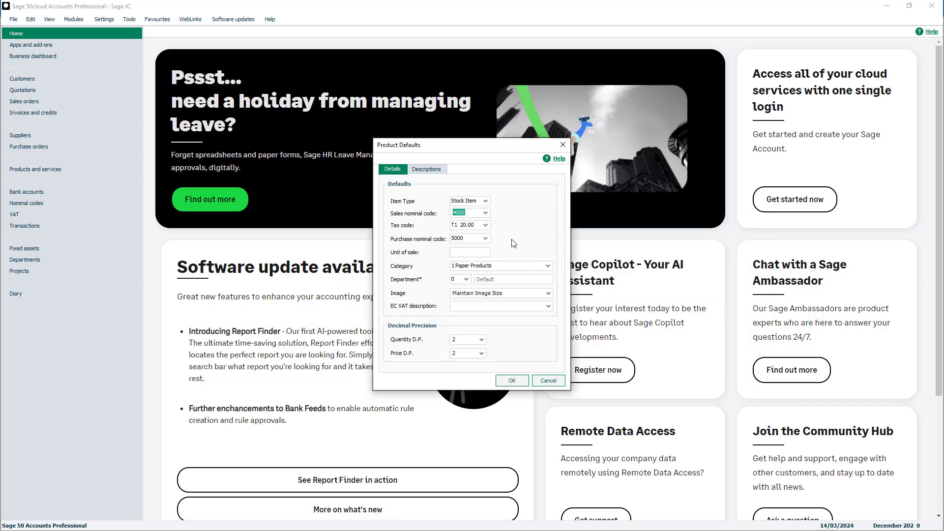
Reselect T1 20.00 from the tax code list to keep it as default.
{"action": "left_click", "coordinate": [485, 226]}
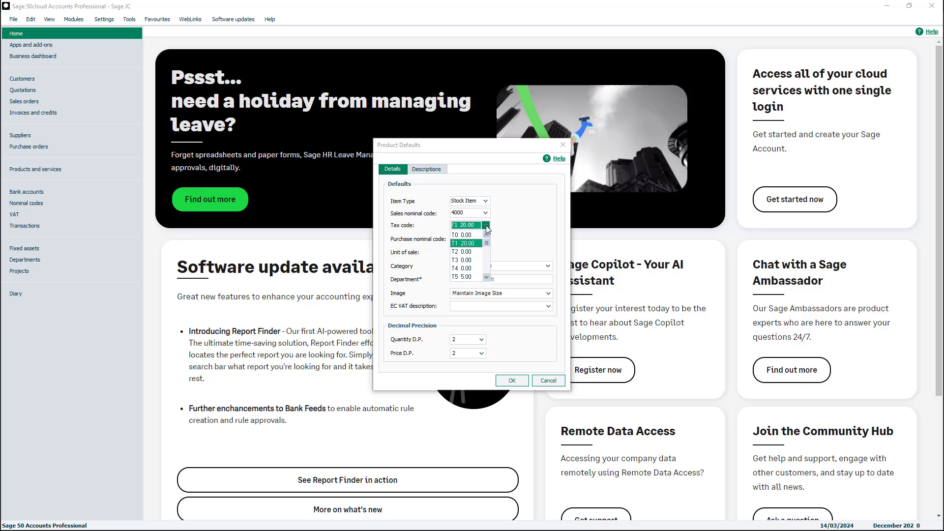
{"action": "left_click", "coordinate": [477, 243]}
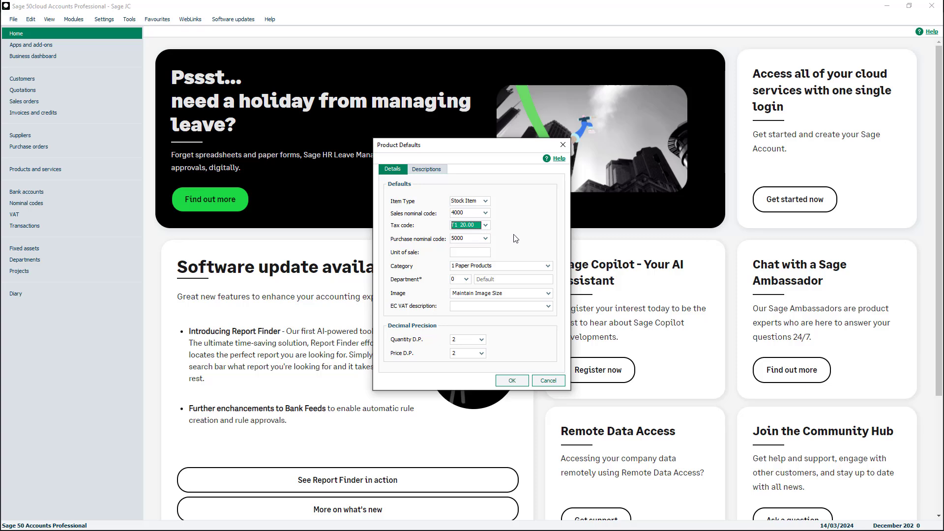
Replace the purchase nominal code with 5000 Materials Purchased by searching for 5000.
{"action": "left_click", "coordinate": [486, 239]}
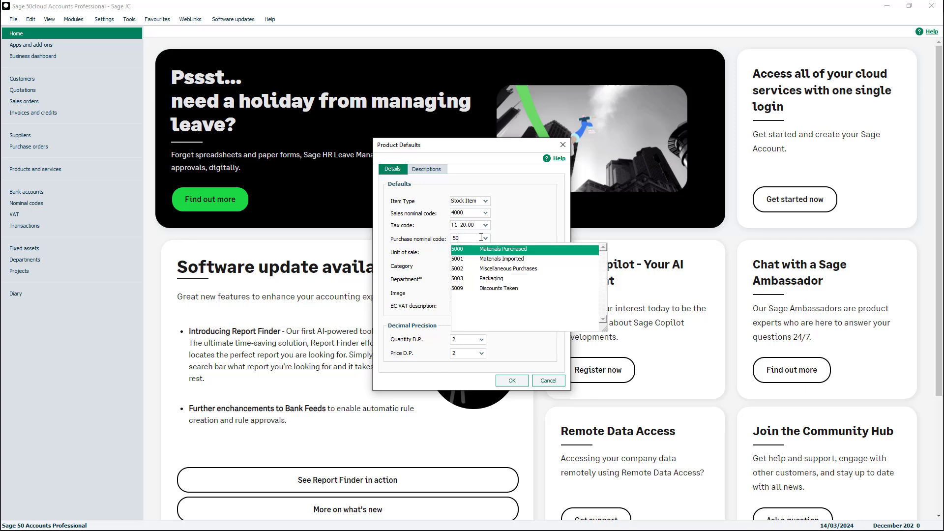
{"action": "left_click", "coordinate": [502, 244]}
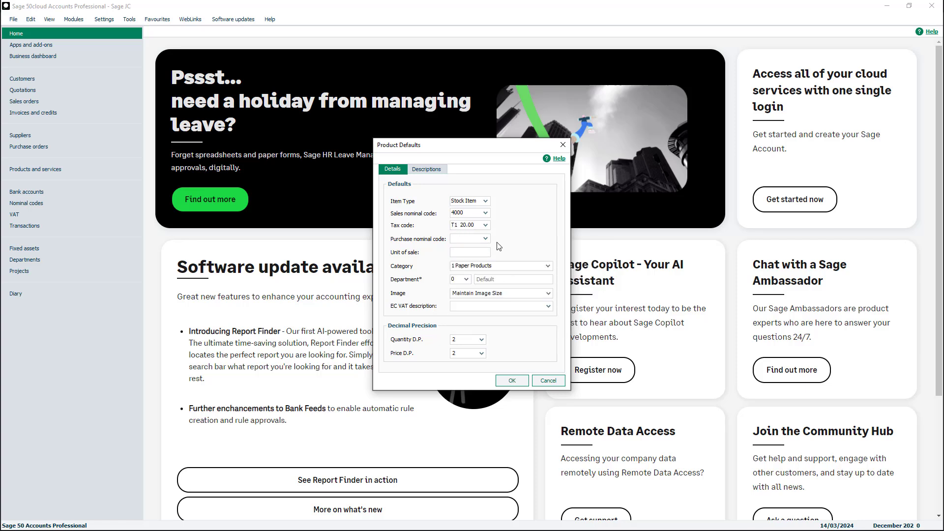
{"action": "left_click", "coordinate": [486, 238]}
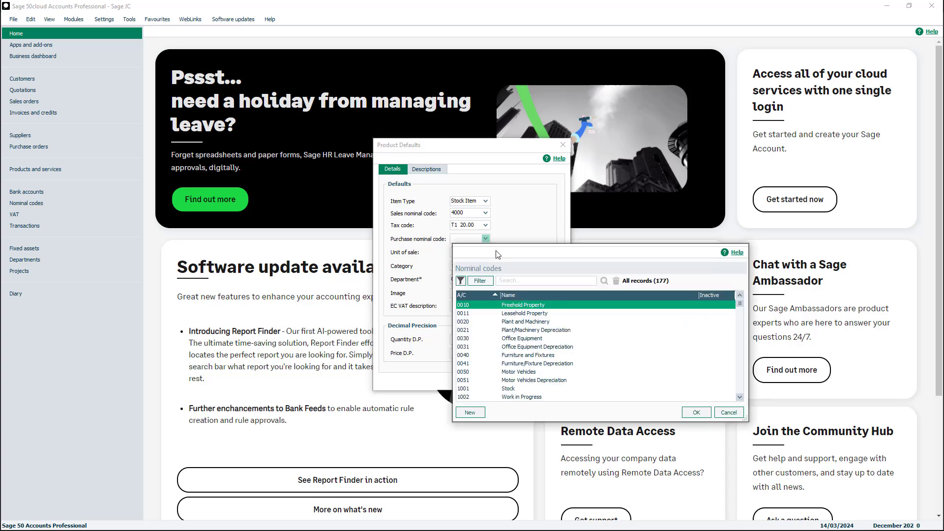
{"action": "type", "text": "5000"}
{"action": "key", "text": "Return"}
{"action": "left_click", "coordinate": [697, 412]}
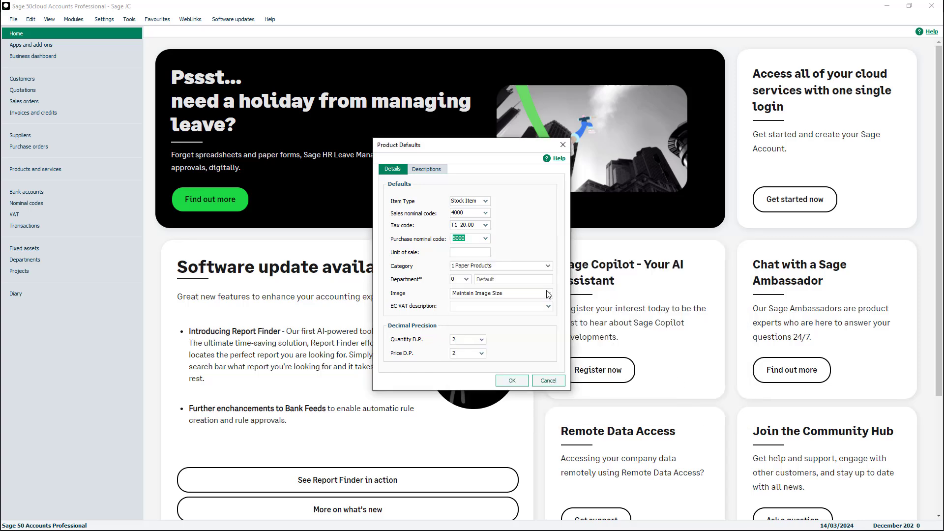
{"action": "left_click", "coordinate": [489, 253]}
Enter Box as the unit of sale and choose category 2 Office Supplies.
{"action": "type", "text": "Box"}
{"action": "left_click", "coordinate": [549, 265]}
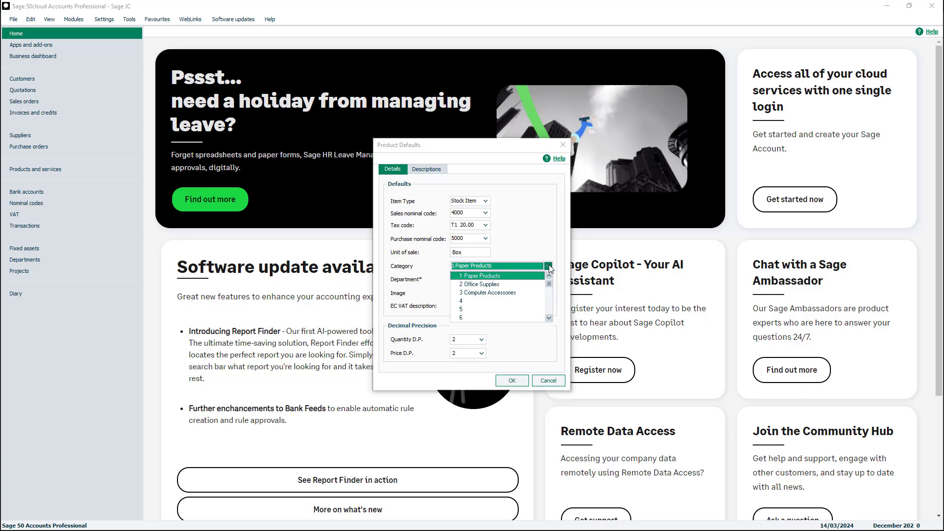
{"action": "left_click", "coordinate": [509, 286]}
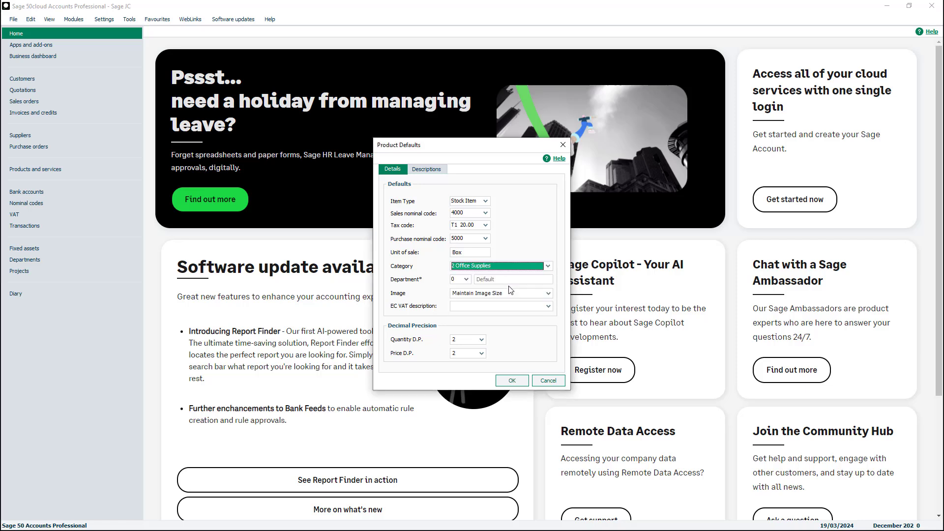
Pick department 1 from the department list as the default.
{"action": "left_click", "coordinate": [466, 279]}
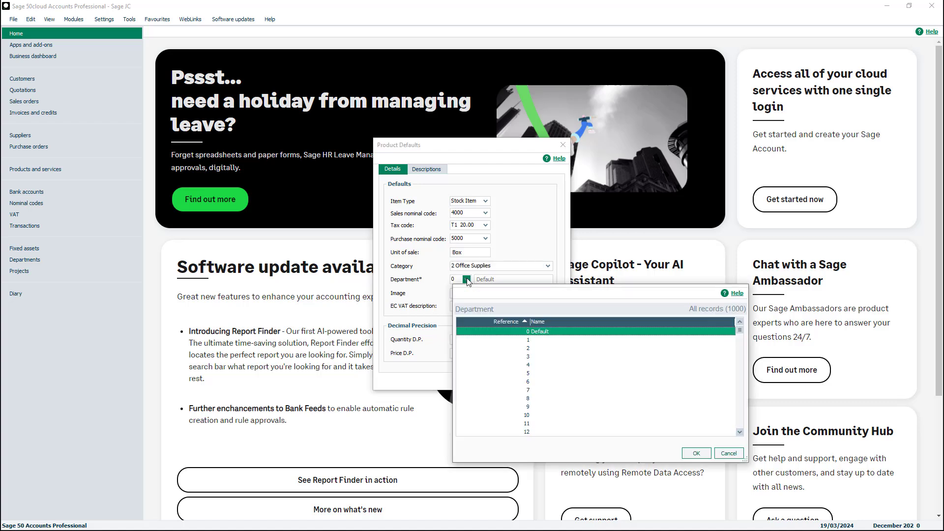
{"action": "left_click", "coordinate": [540, 341]}
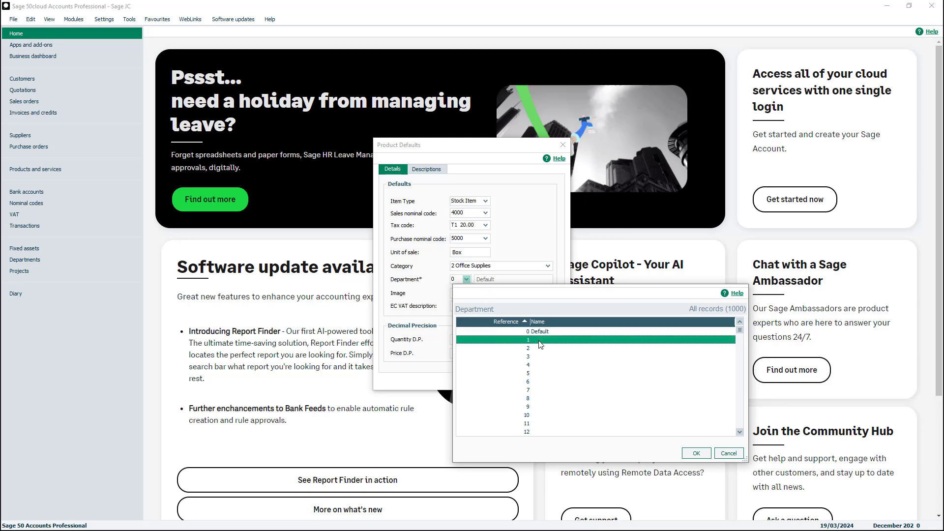
{"action": "left_click", "coordinate": [698, 455]}
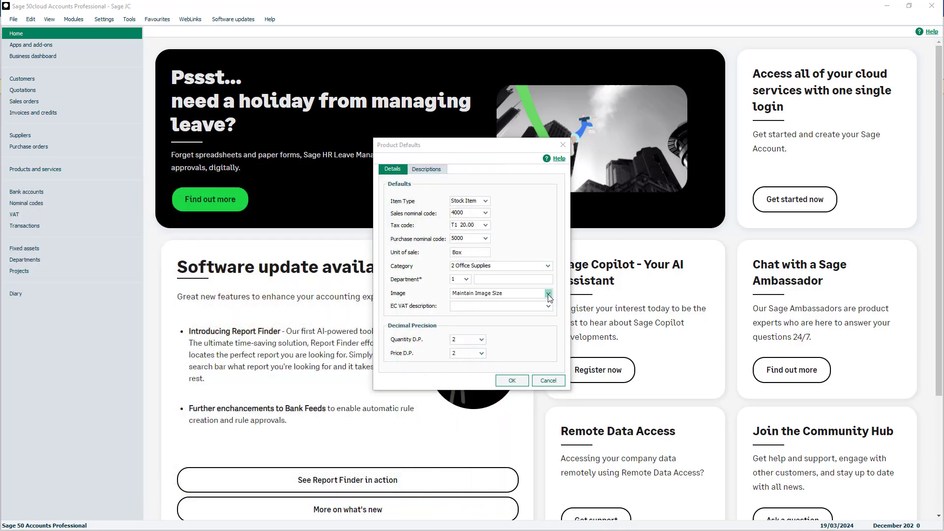
Choose Fit Image to Screen for images and 1 - Zero rated EC supply for EC VAT.
{"action": "left_click", "coordinate": [548, 293]}
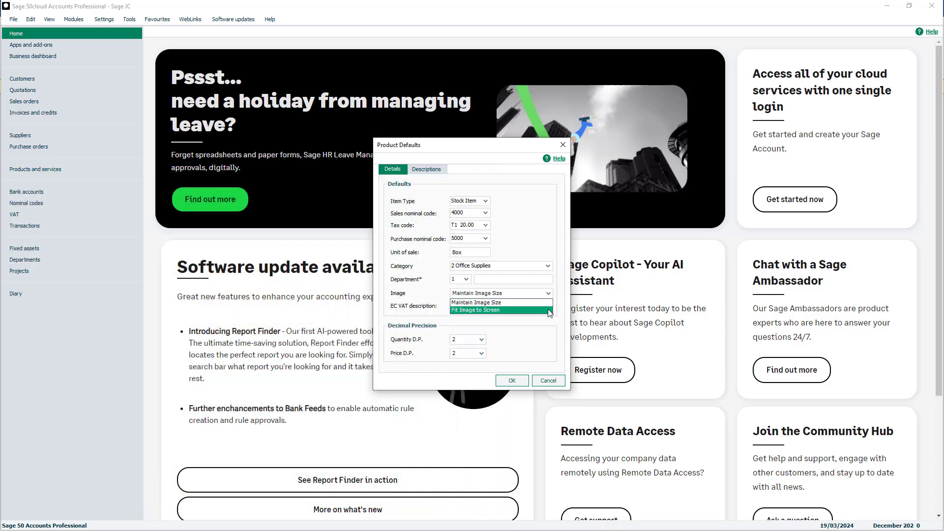
{"action": "left_click", "coordinate": [550, 310]}
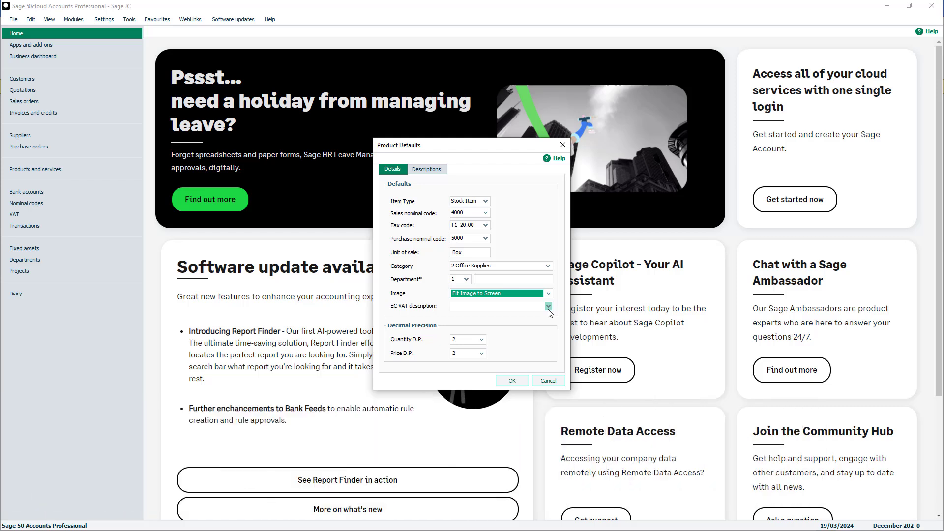
{"action": "left_click", "coordinate": [549, 308]}
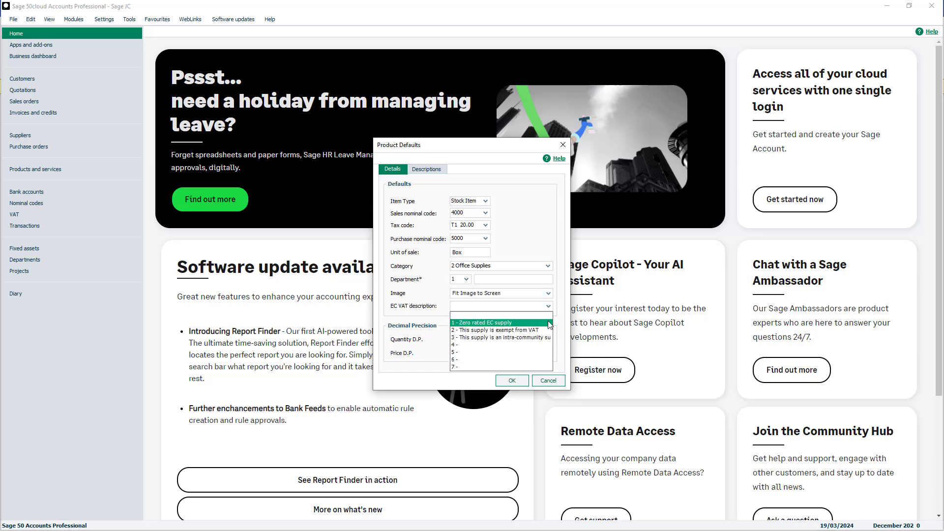
{"action": "left_click", "coordinate": [549, 324]}
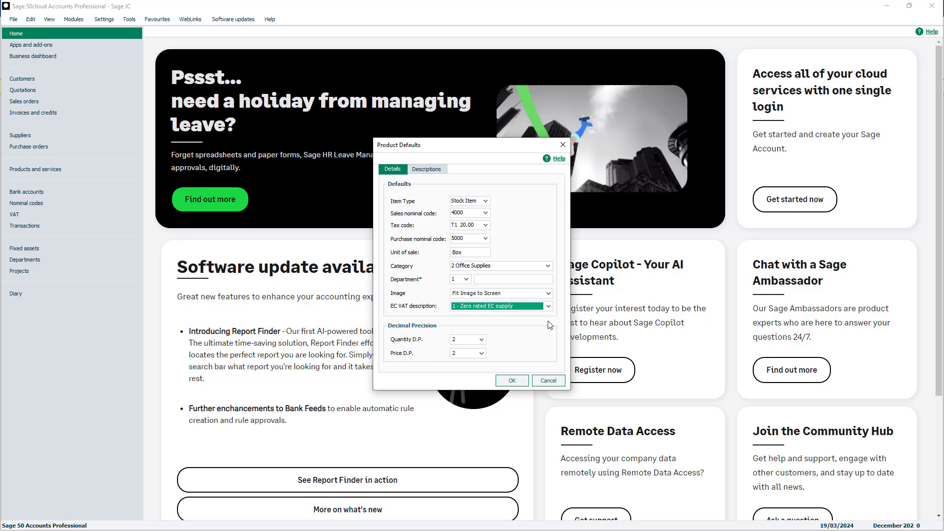
Keep quantity and price decimal places at 2 and save the product defaults.
{"action": "left_click", "coordinate": [481, 339]}
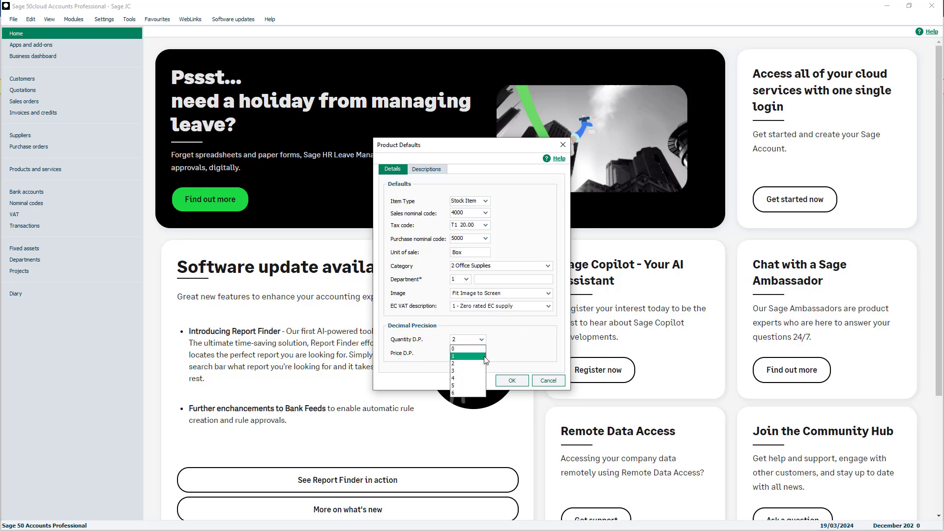
{"action": "left_click", "coordinate": [482, 363]}
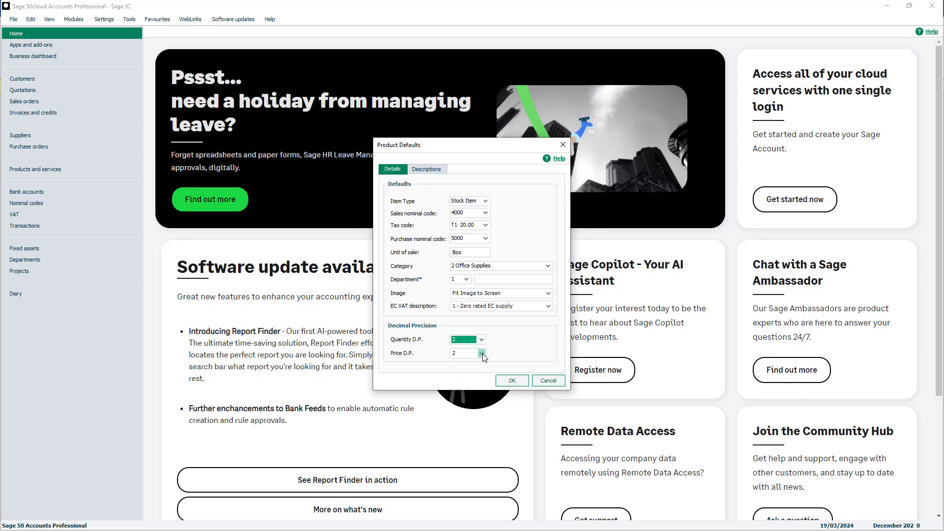
{"action": "left_click", "coordinate": [482, 353]}
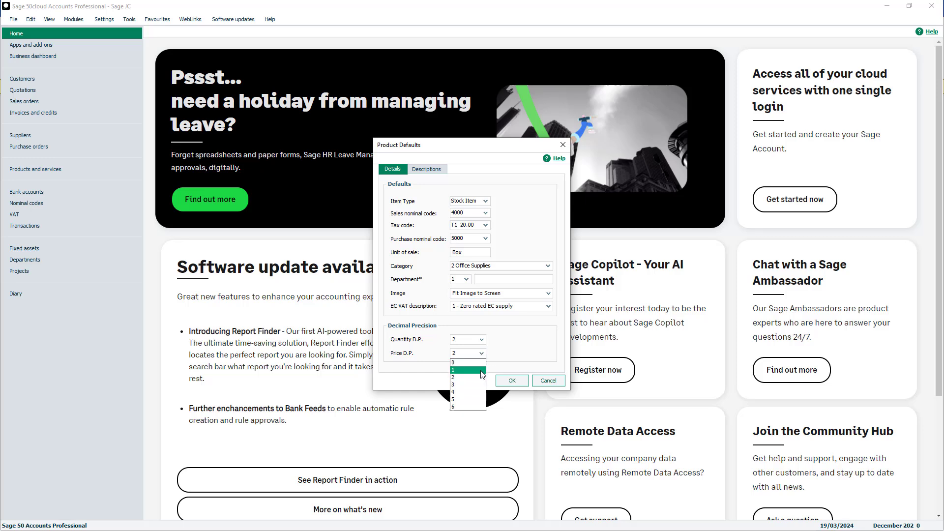
{"action": "left_click", "coordinate": [483, 377]}
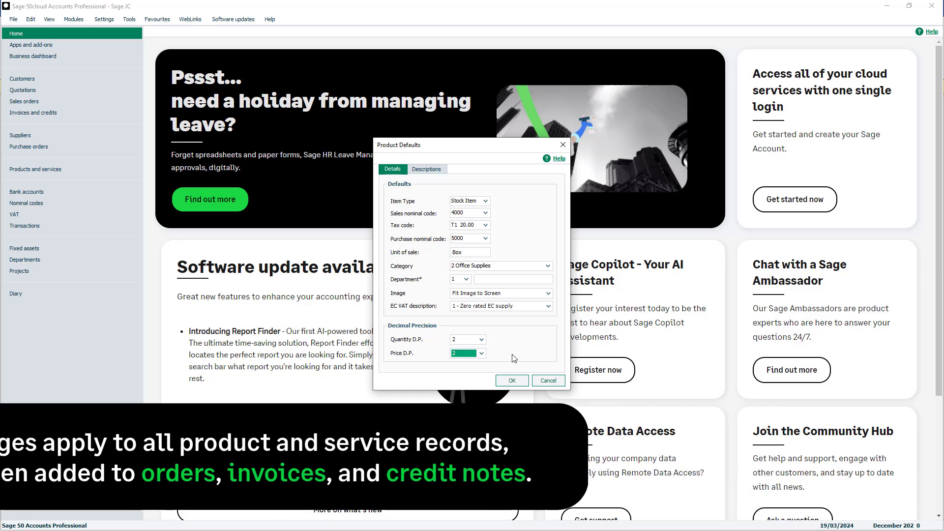
{"action": "left_click", "coordinate": [521, 382]}
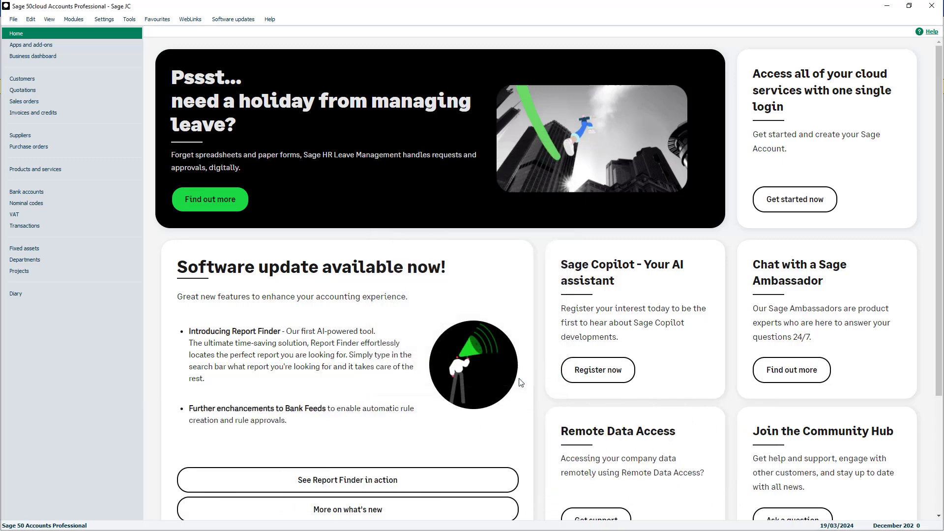